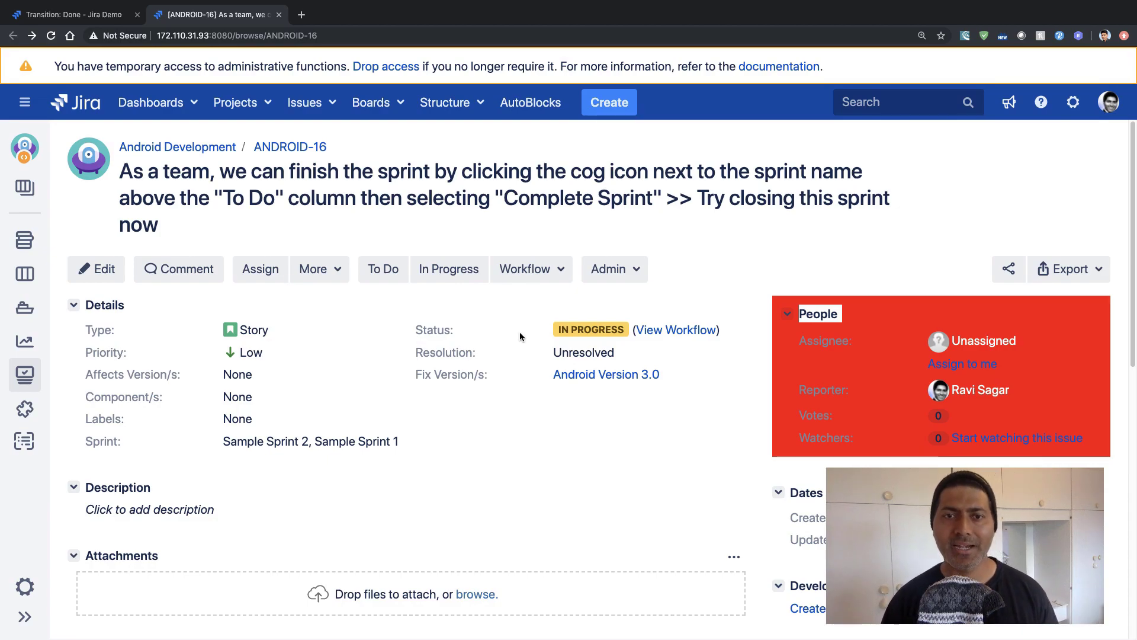
View the workflow diagram for ANDROID-16, then close it
{"action": "scroll", "coordinate": [520, 332], "scroll_direction": "down", "scroll_amount": 2}
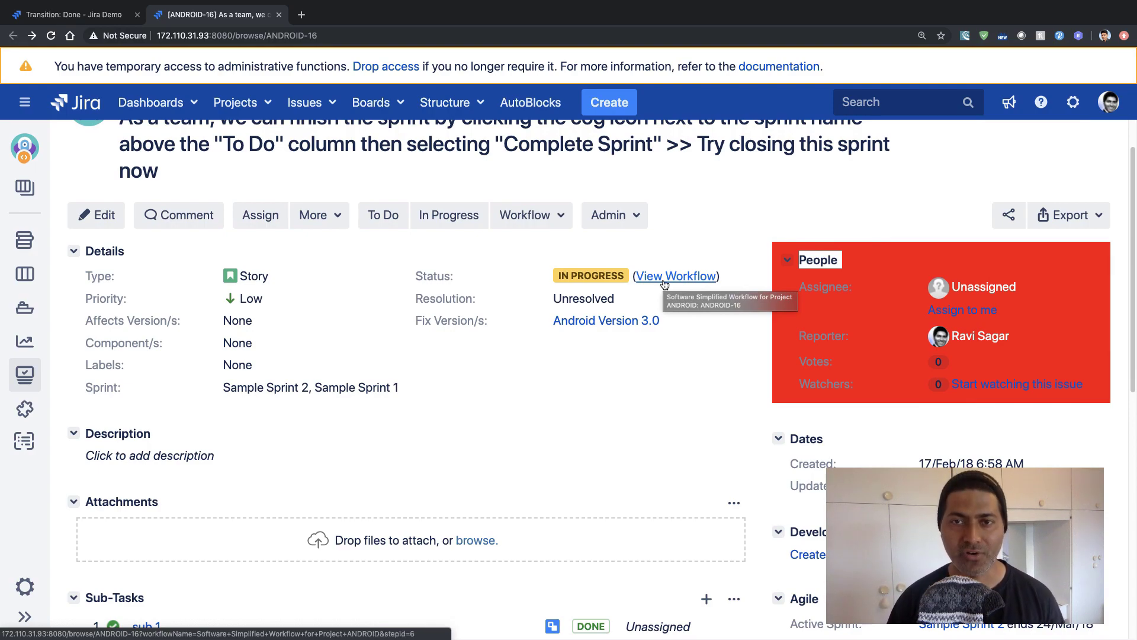
{"action": "left_click", "coordinate": [664, 283]}
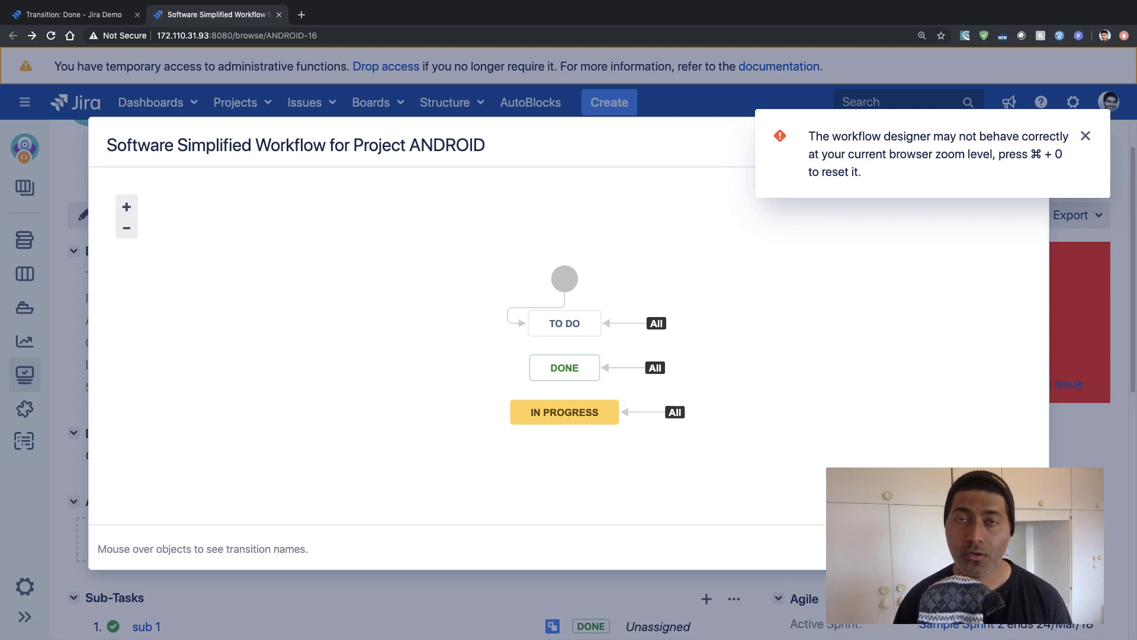
{"action": "key", "text": "Escape"}
Open the sub 1 sub-task from the Sub-Tasks list in a new background tab
{"action": "scroll", "coordinate": [537, 456], "scroll_direction": "down", "scroll_amount": 6}
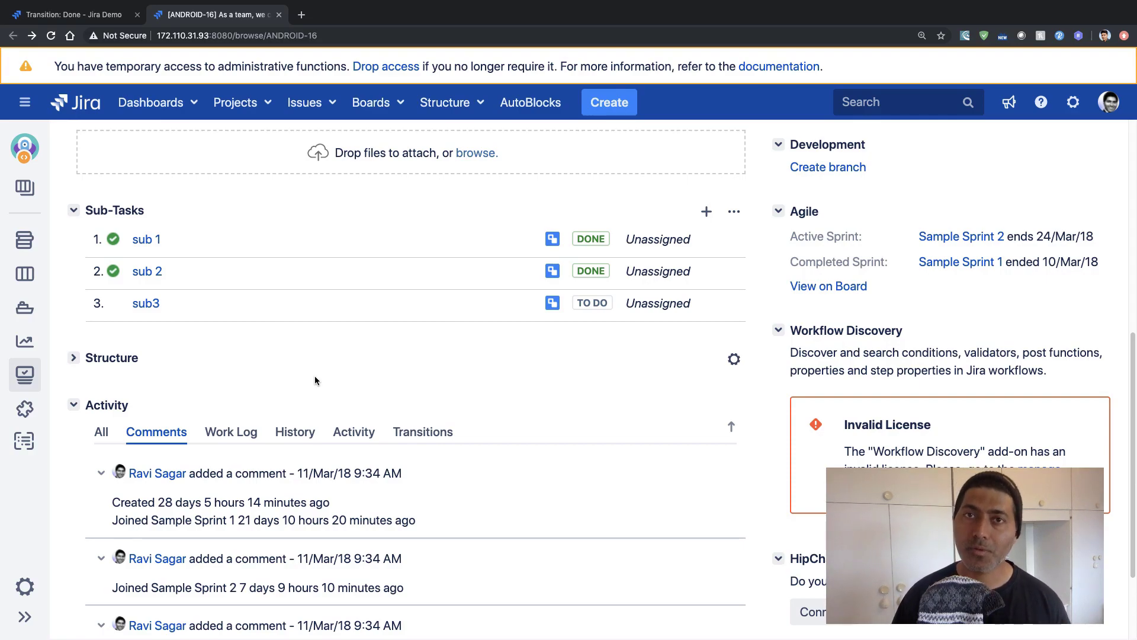
{"action": "scroll", "coordinate": [315, 376], "scroll_direction": "up", "scroll_amount": 7}
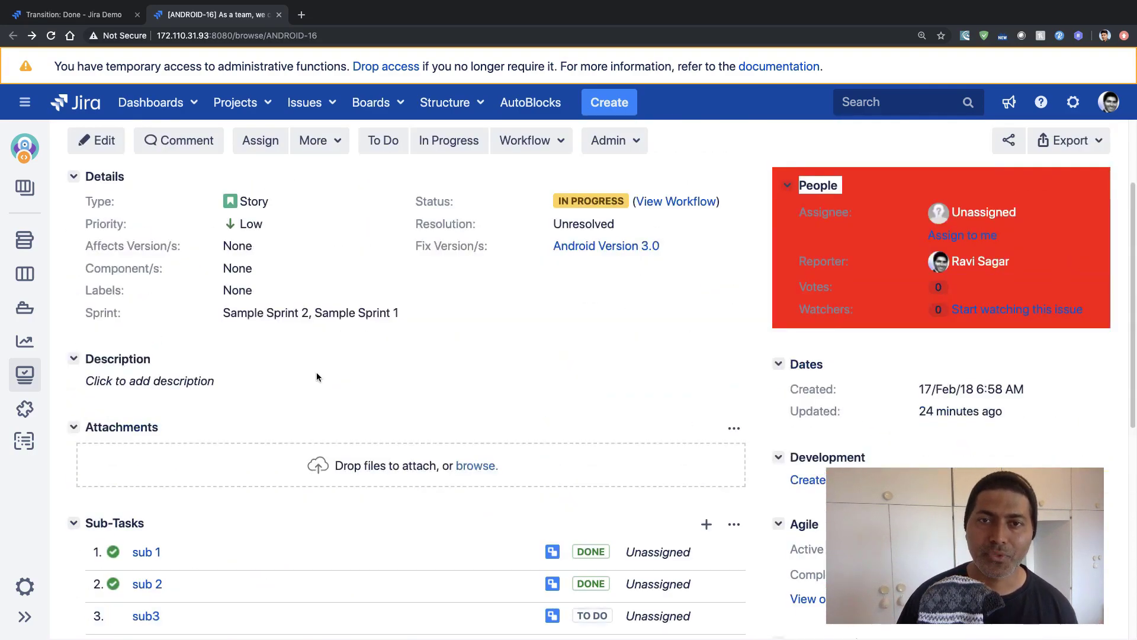
{"action": "scroll", "coordinate": [329, 368], "scroll_direction": "down", "scroll_amount": 2}
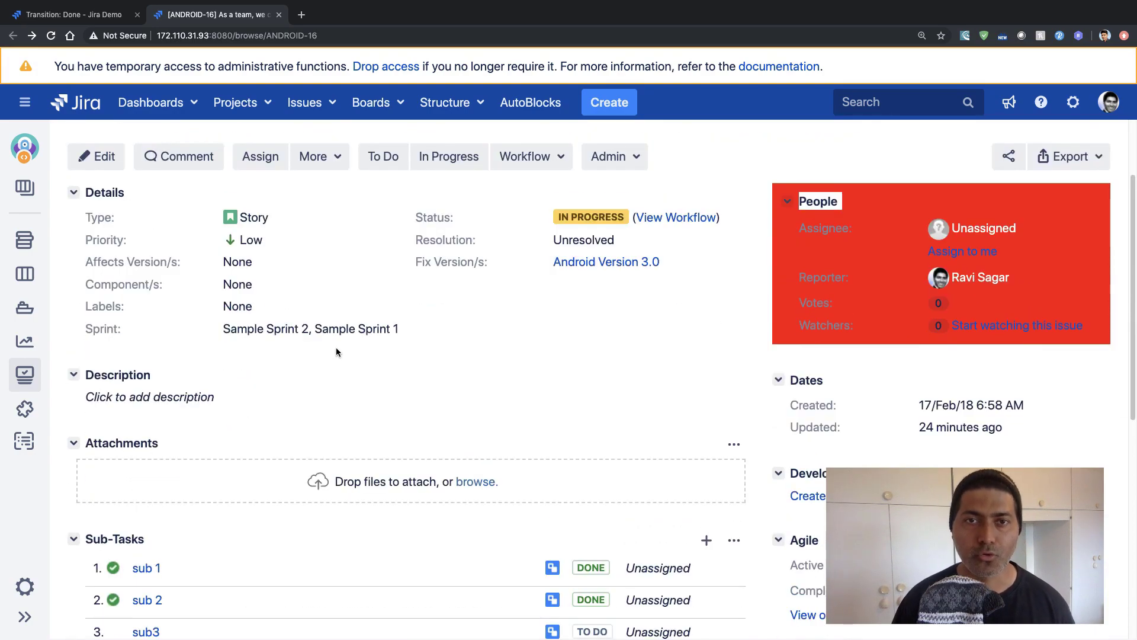
{"action": "scroll", "coordinate": [337, 351], "scroll_direction": "up", "scroll_amount": 2}
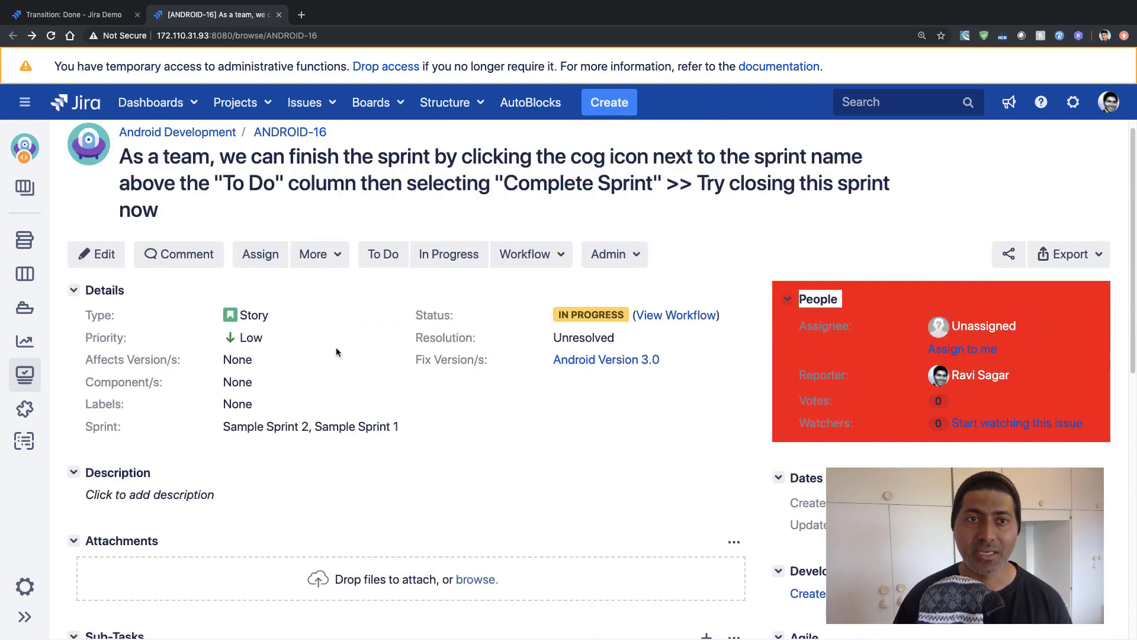
{"action": "scroll", "coordinate": [419, 335], "scroll_direction": "down", "scroll_amount": 4}
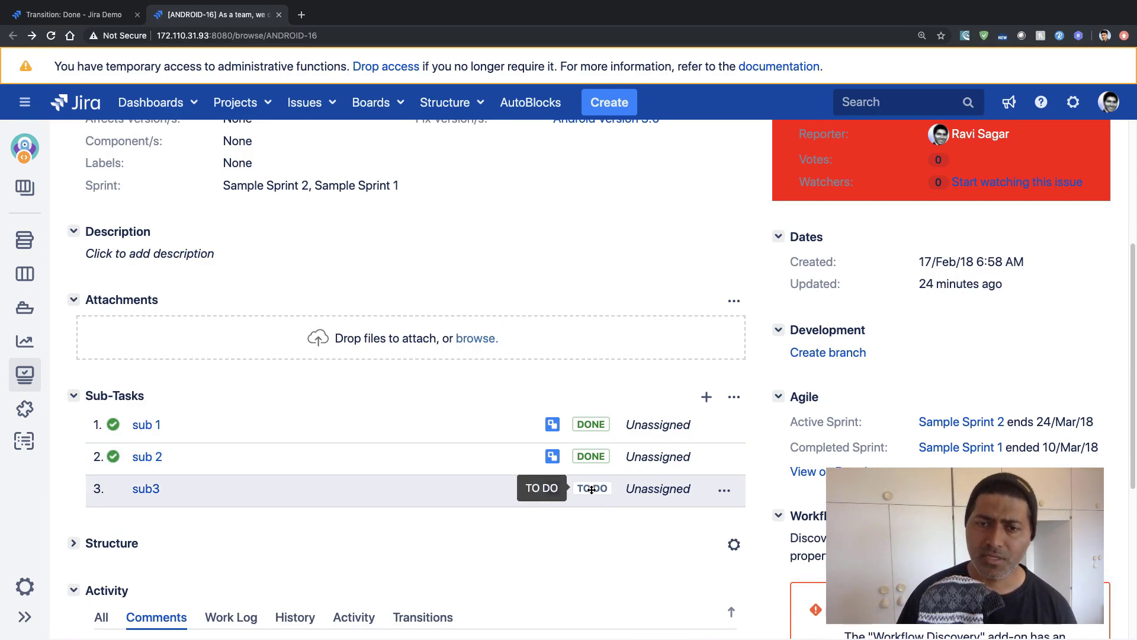
{"action": "scroll", "coordinate": [591, 489], "scroll_direction": "up", "scroll_amount": 2}
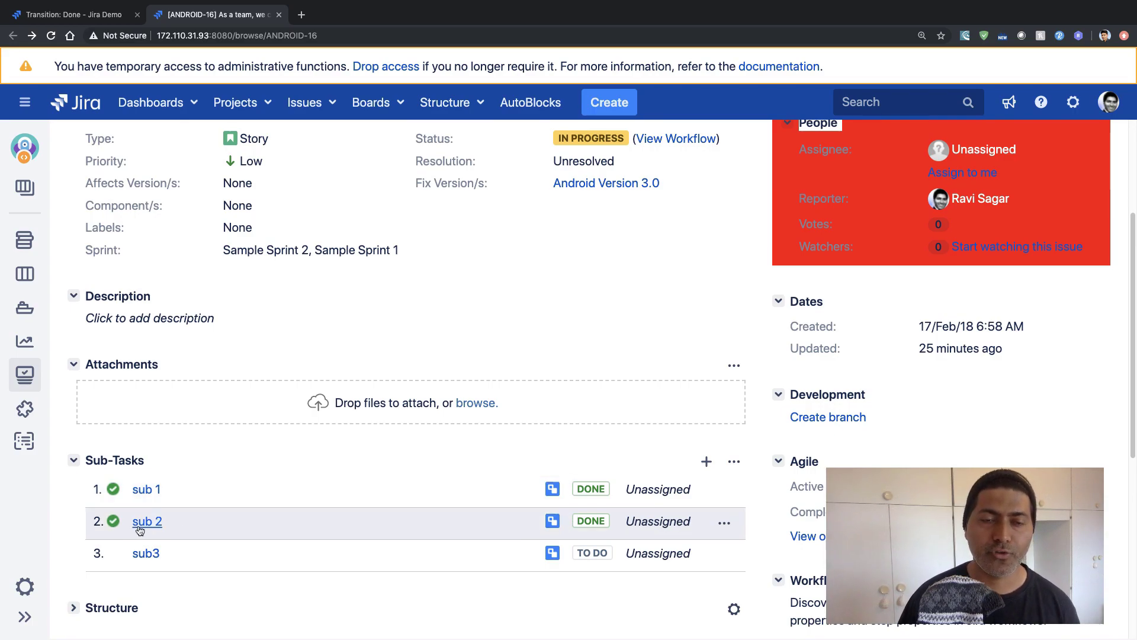
{"action": "left_click", "coordinate": [138, 495], "text": "super"}
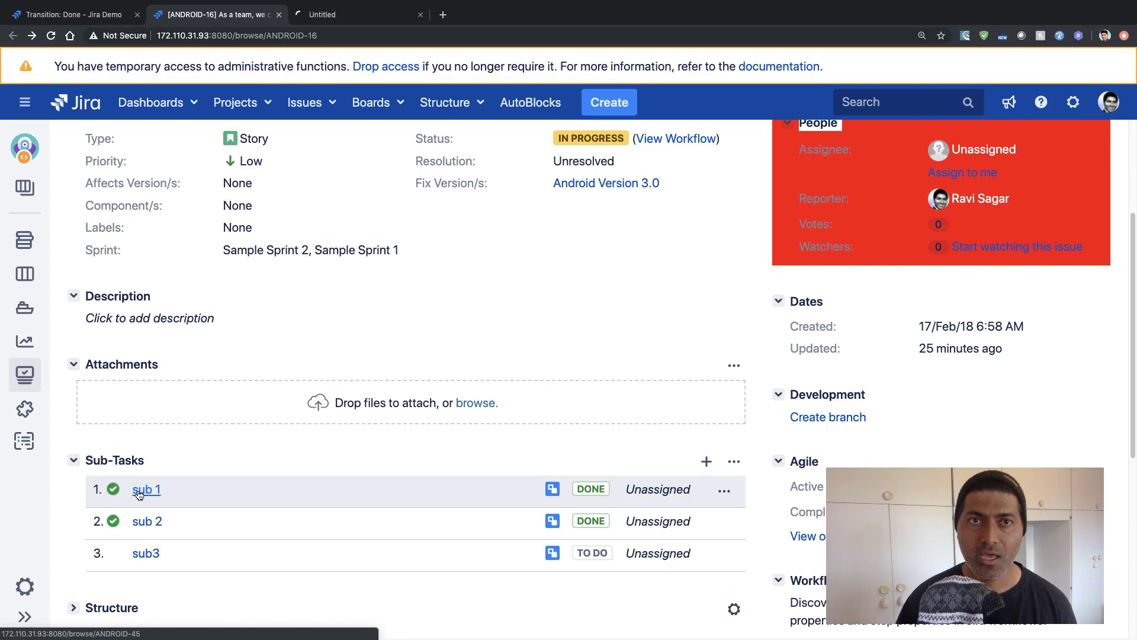
{"action": "left_click", "coordinate": [351, 15]}
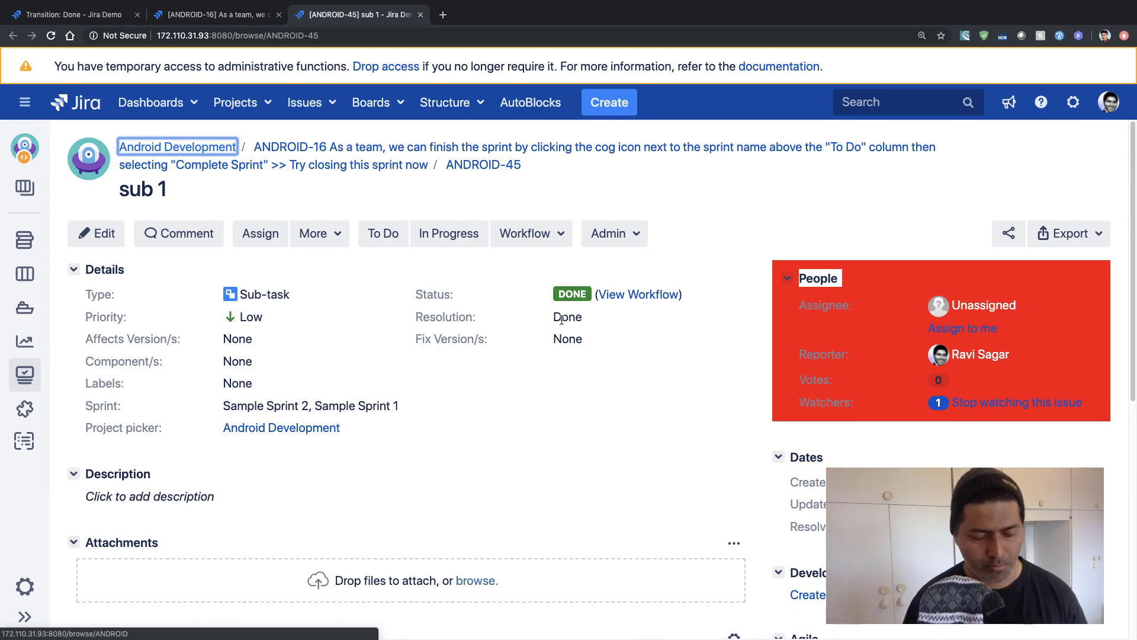
{"action": "key", "text": "ctrl+shift+Tab"}
{"action": "scroll", "coordinate": [186, 498], "scroll_direction": "down", "scroll_amount": 1}
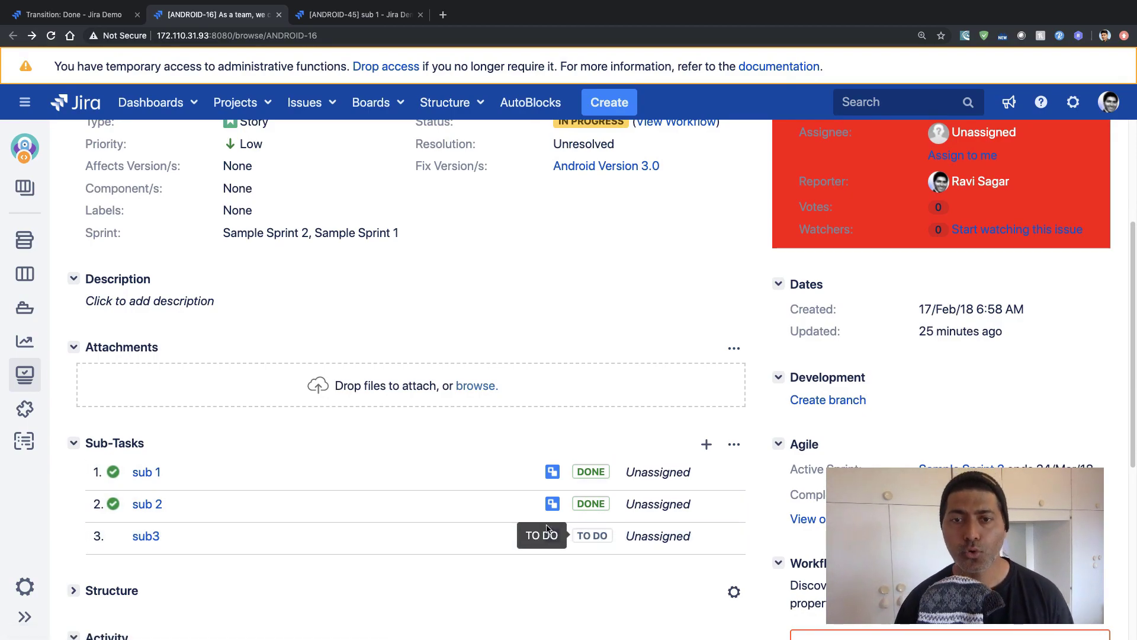
List ANDROID-16's available transitions, which still include Done and To Do
{"action": "scroll", "coordinate": [546, 529], "scroll_direction": "up", "scroll_amount": 4}
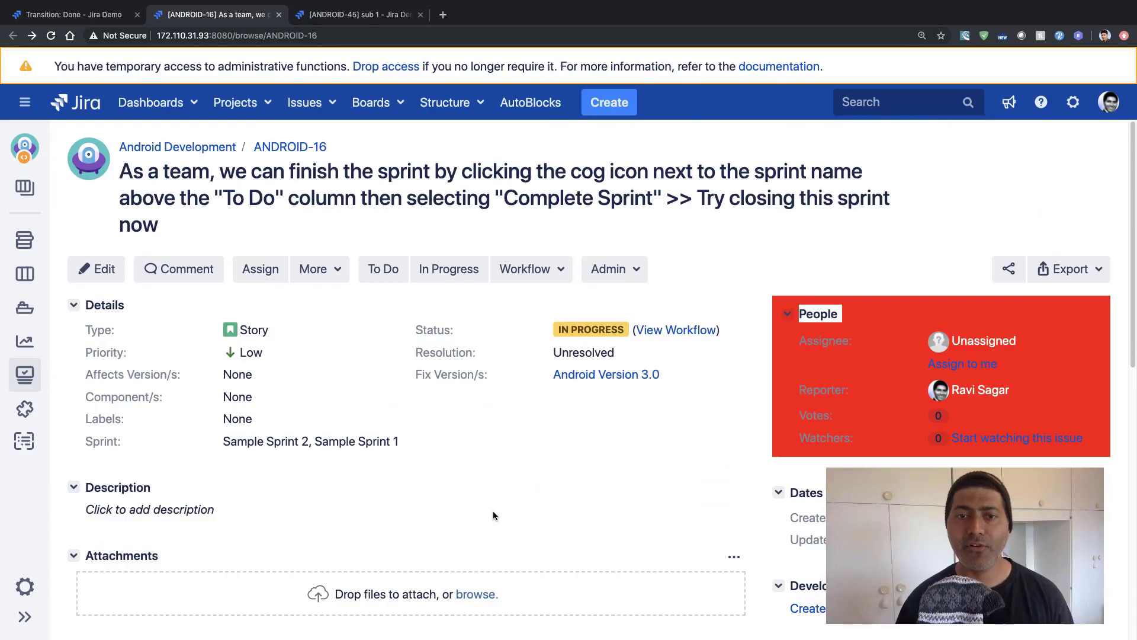
{"action": "left_click", "coordinate": [554, 271]}
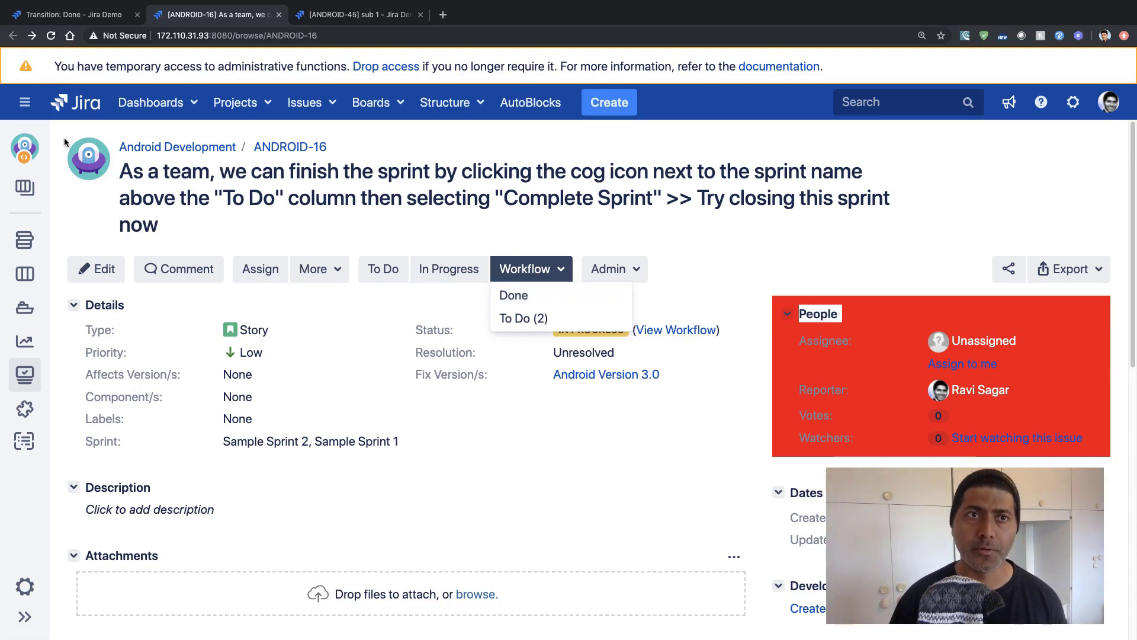
Show the Conditions list of the draft workflow's Done transition, currently empty
{"action": "left_click", "coordinate": [74, 18]}
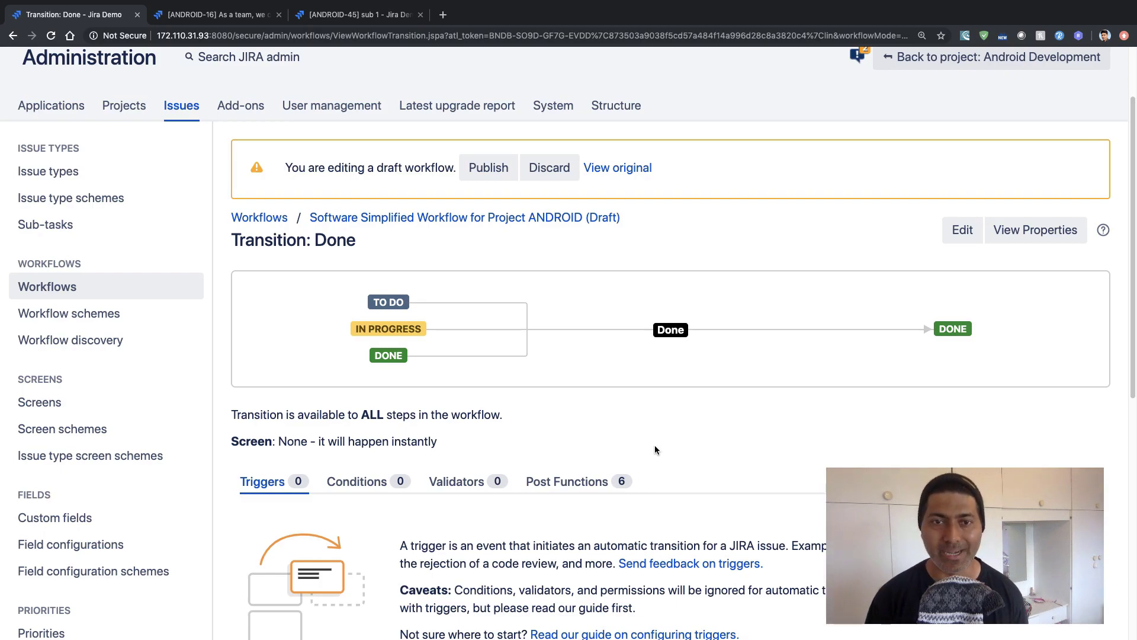
{"action": "scroll", "coordinate": [651, 450], "scroll_direction": "down", "scroll_amount": 1}
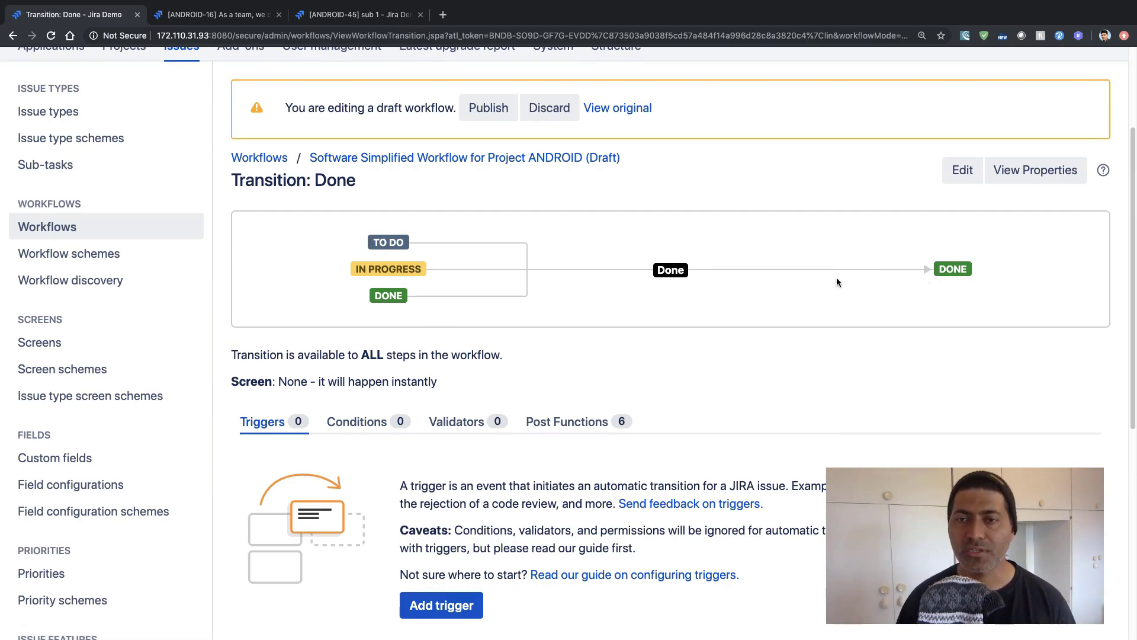
{"action": "left_click", "coordinate": [382, 430]}
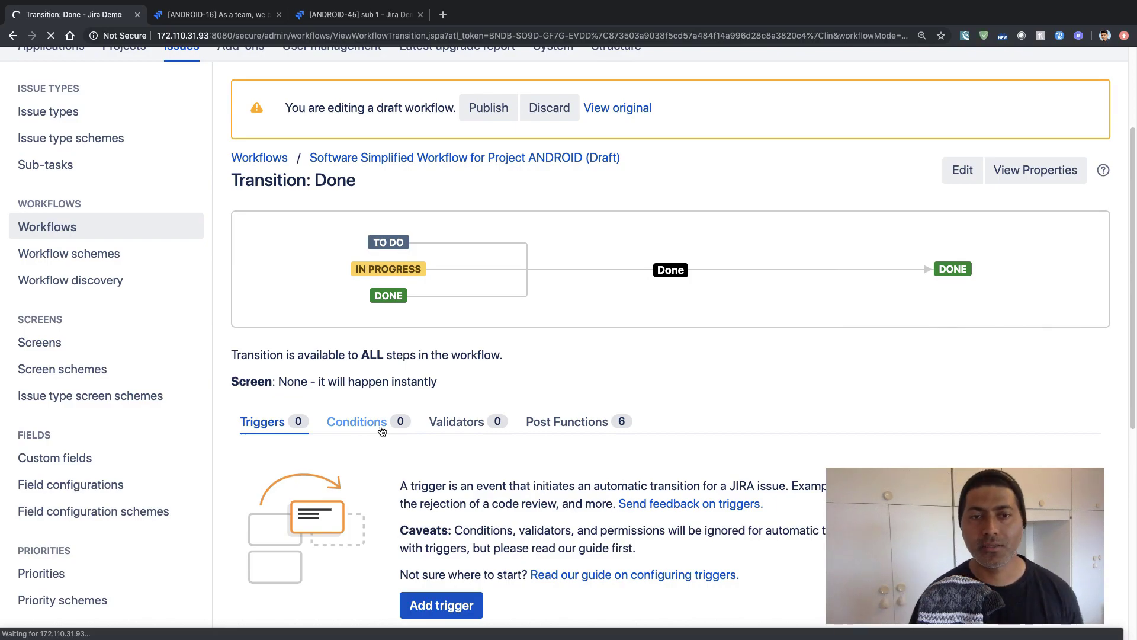
{"action": "scroll", "coordinate": [382, 431], "scroll_direction": "down", "scroll_amount": 5}
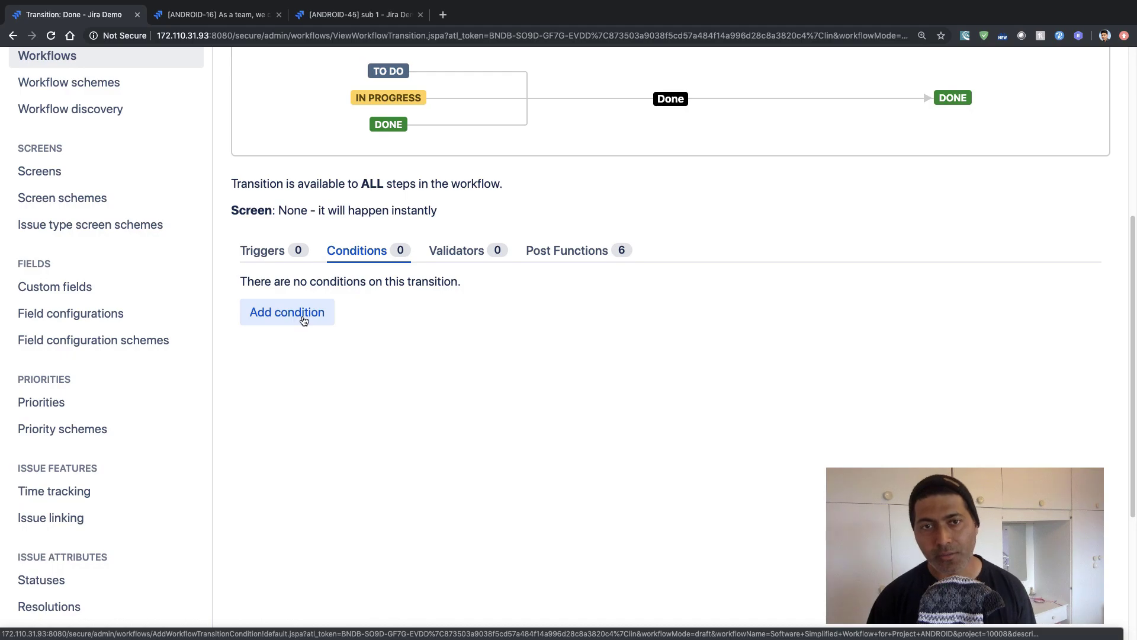
Start adding a condition to the Done transition and select Script Condition [ScriptRunner]
{"action": "left_click", "coordinate": [286, 312]}
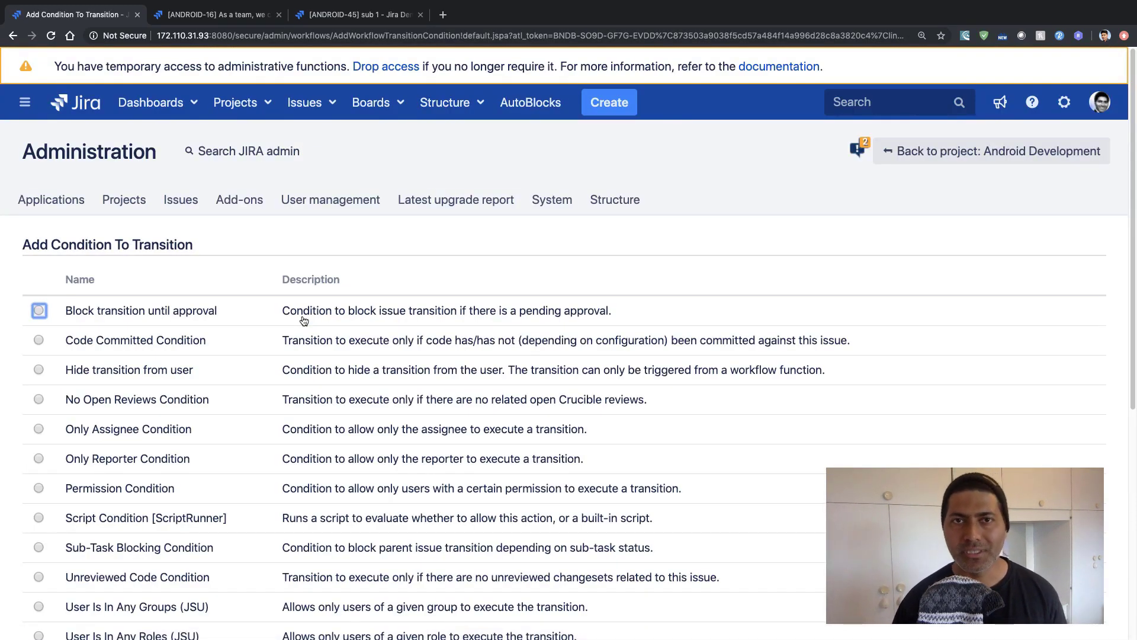
{"action": "scroll", "coordinate": [315, 382], "scroll_direction": "down", "scroll_amount": 2}
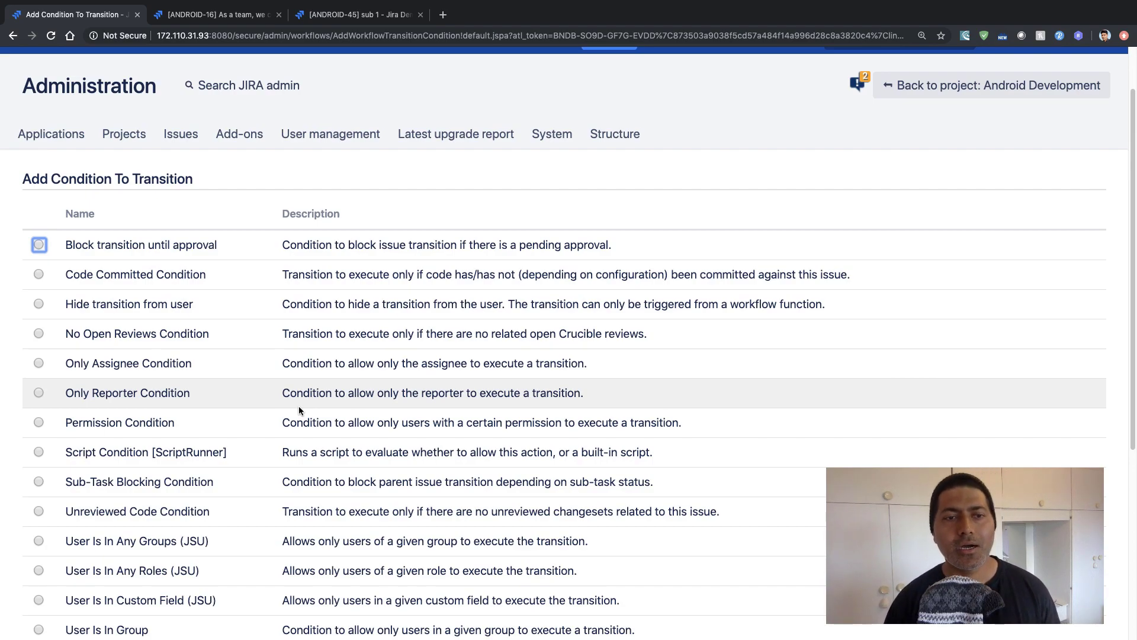
{"action": "scroll", "coordinate": [298, 406], "scroll_direction": "down", "scroll_amount": 2}
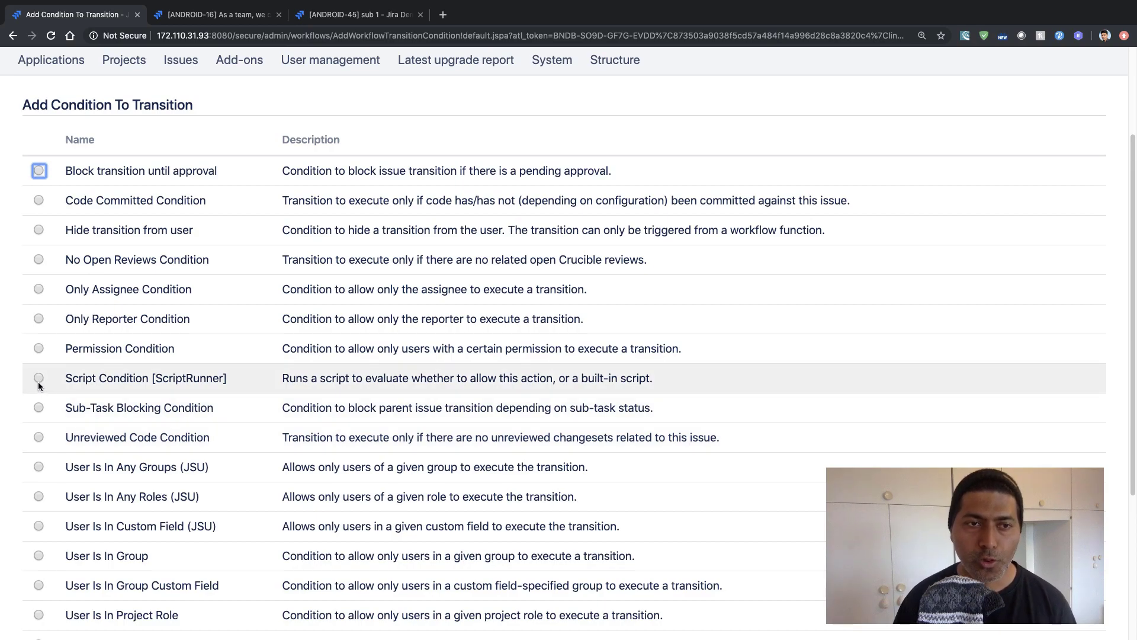
{"action": "left_click", "coordinate": [39, 379]}
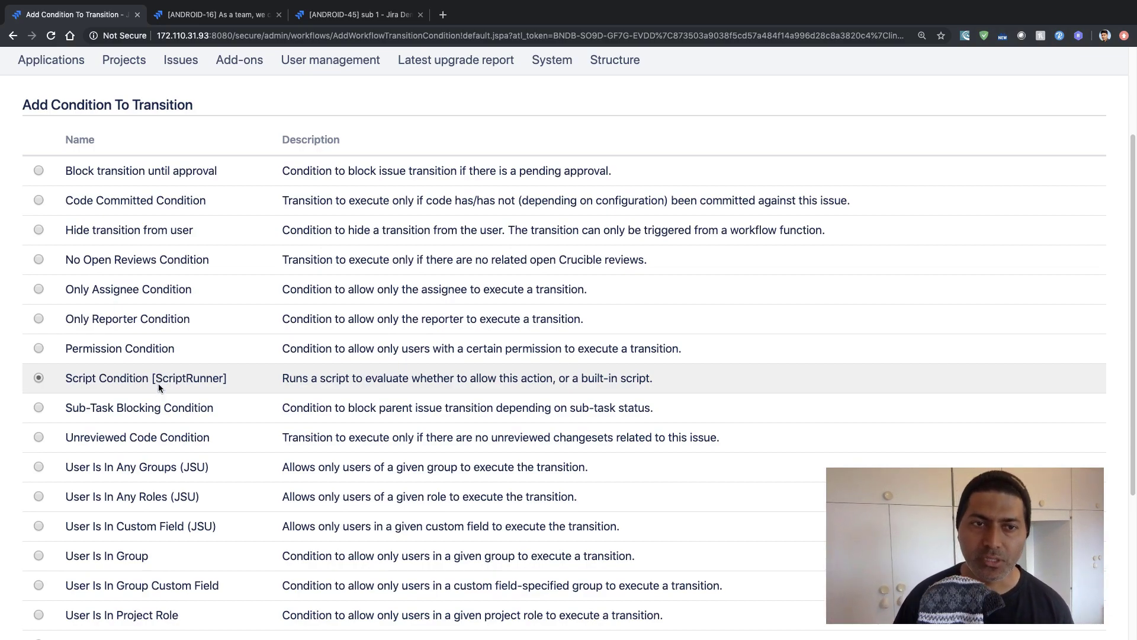
{"action": "scroll", "coordinate": [158, 385], "scroll_direction": "down", "scroll_amount": 3}
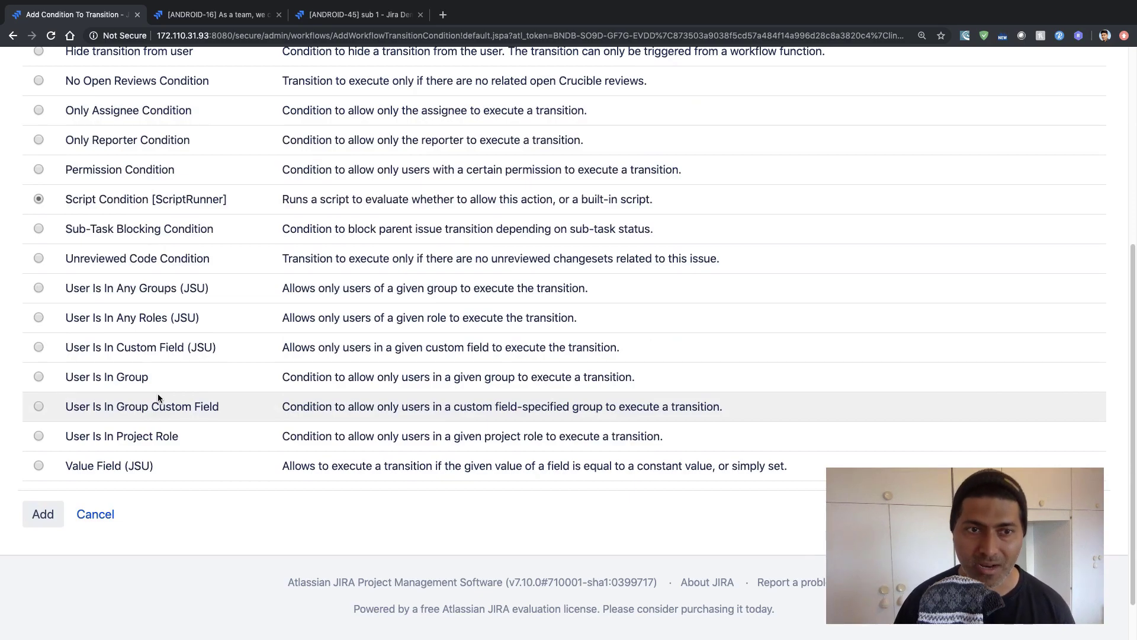
Add the 'All sub-tasks must be resolved' script condition with Resolution set to Done
{"action": "left_click", "coordinate": [37, 521]}
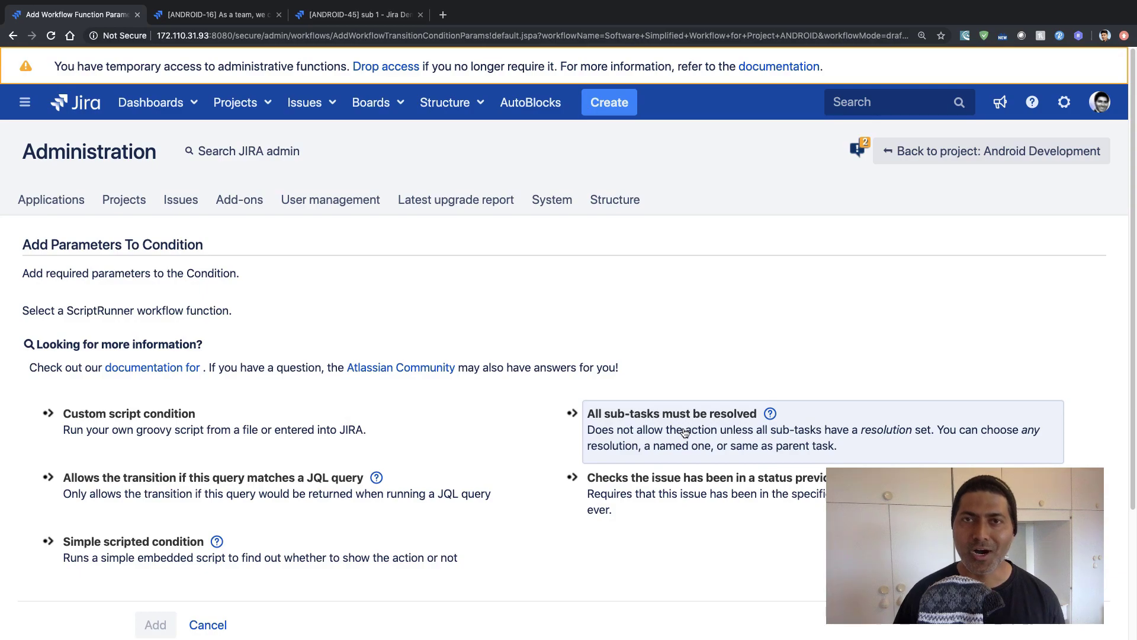
{"action": "left_click", "coordinate": [684, 432]}
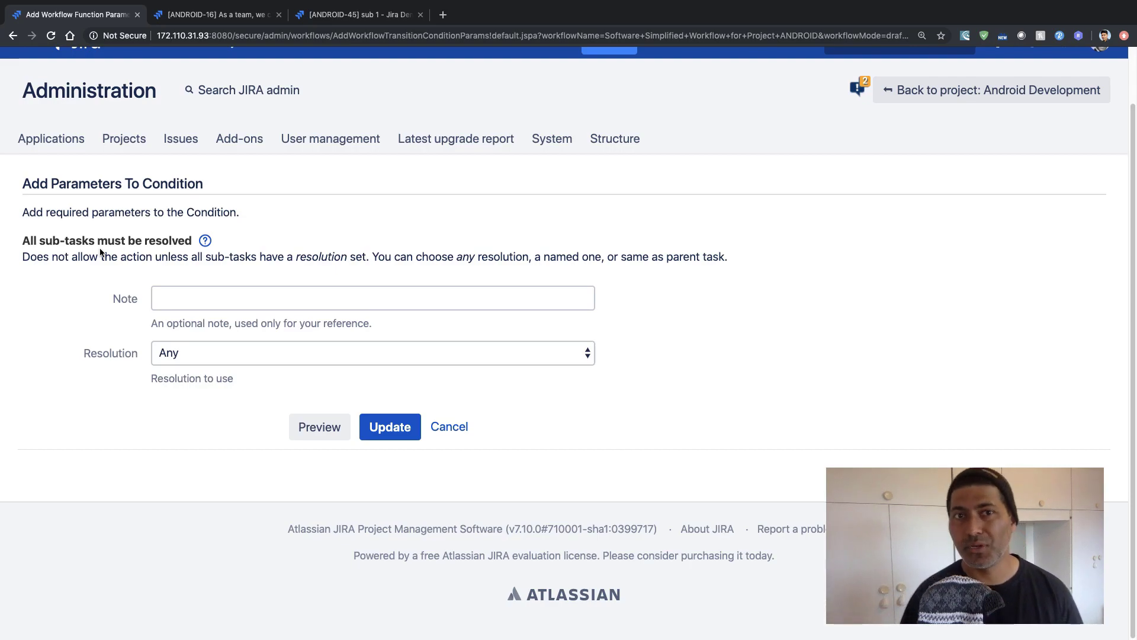
{"action": "left_click", "coordinate": [255, 299]}
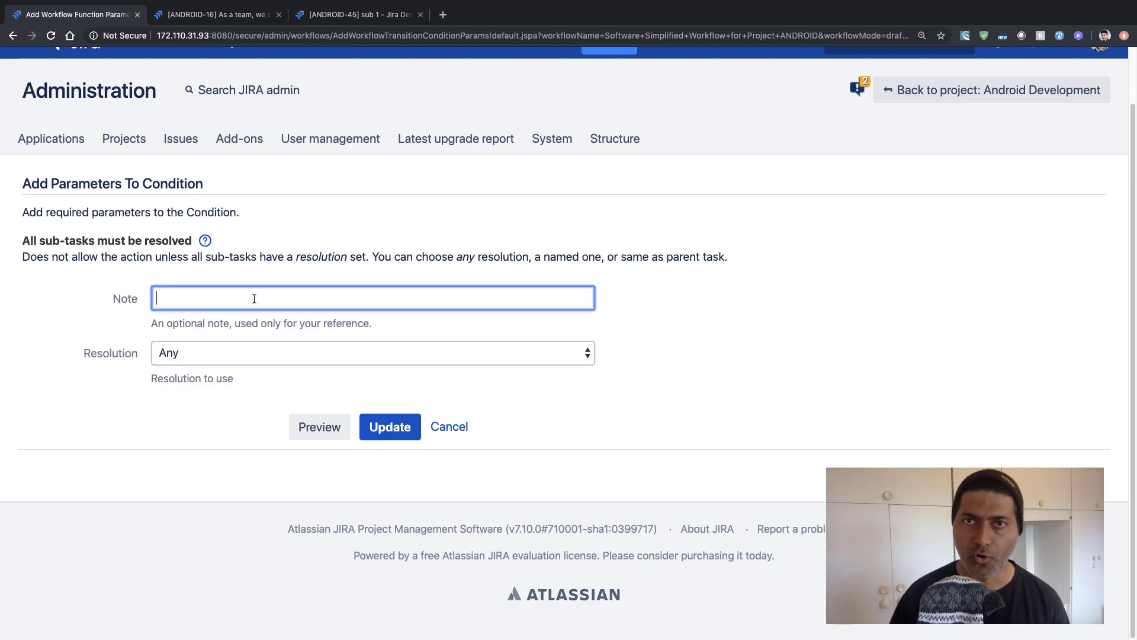
{"action": "left_click", "coordinate": [262, 353]}
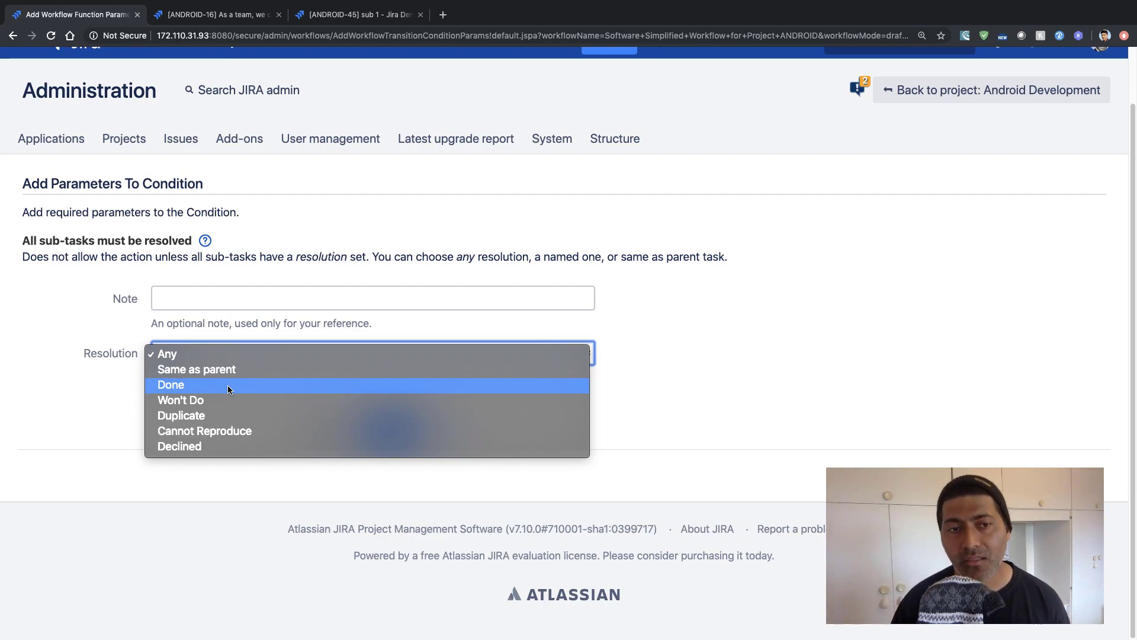
{"action": "left_click", "coordinate": [227, 385]}
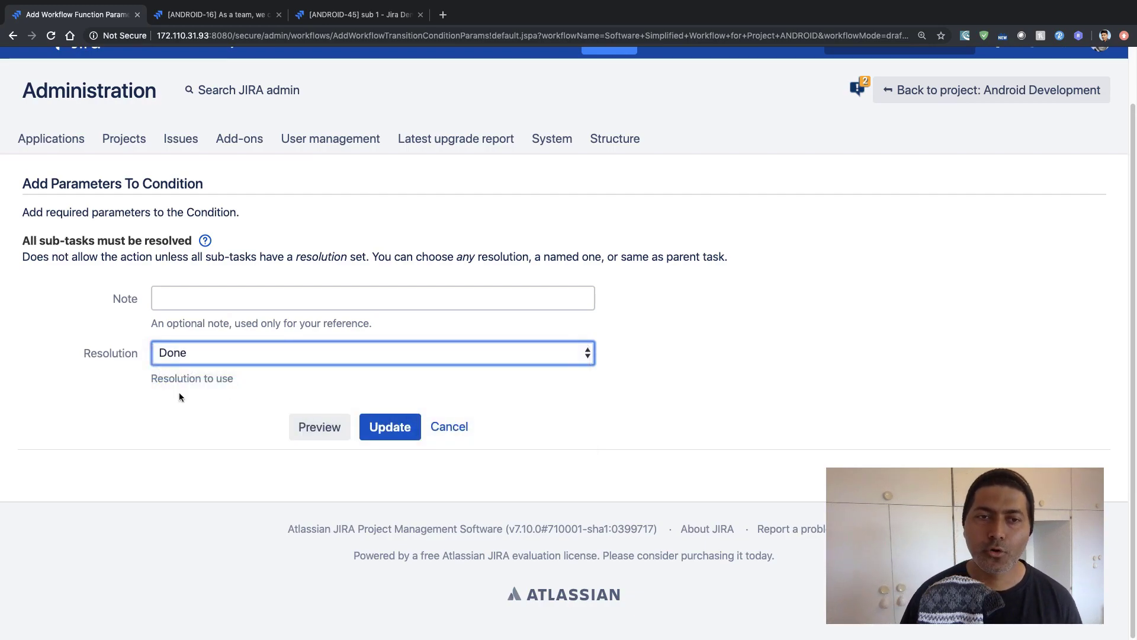
Save the Done-resolution condition, then publish the draft workflow with no backup copy
{"action": "left_click", "coordinate": [399, 428]}
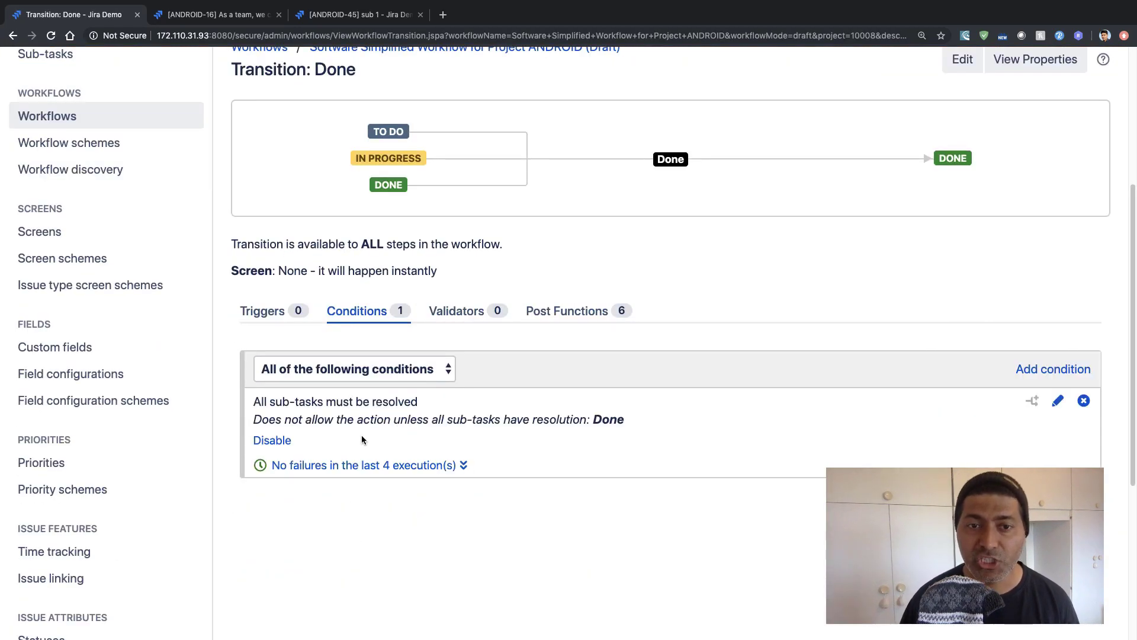
{"action": "scroll", "coordinate": [322, 447], "scroll_direction": "up", "scroll_amount": 5}
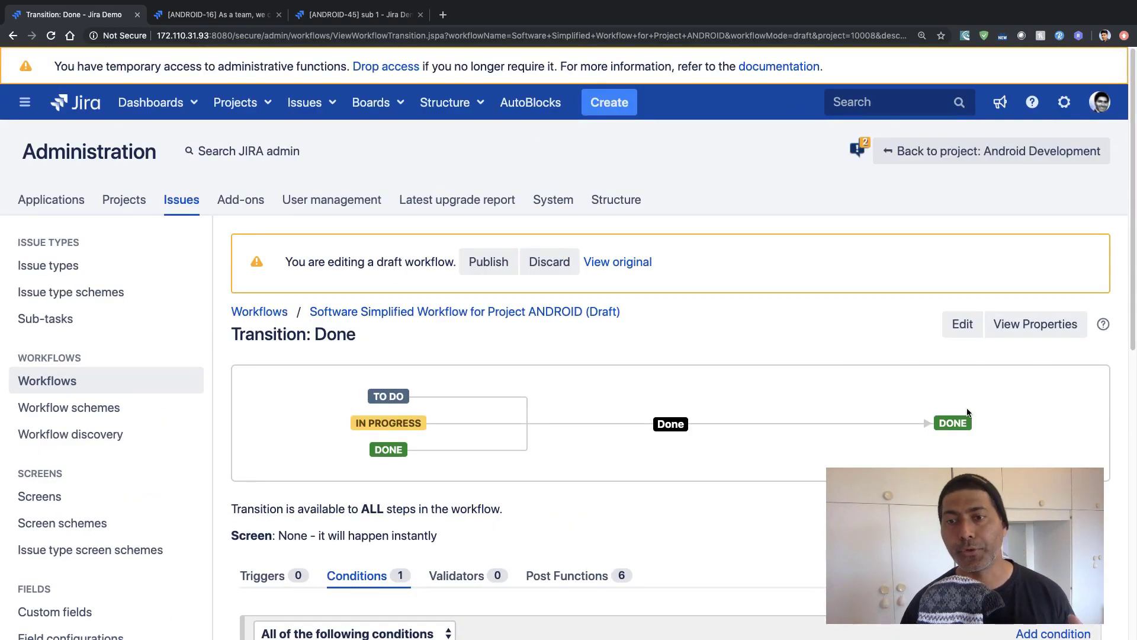
{"action": "left_click", "coordinate": [481, 269]}
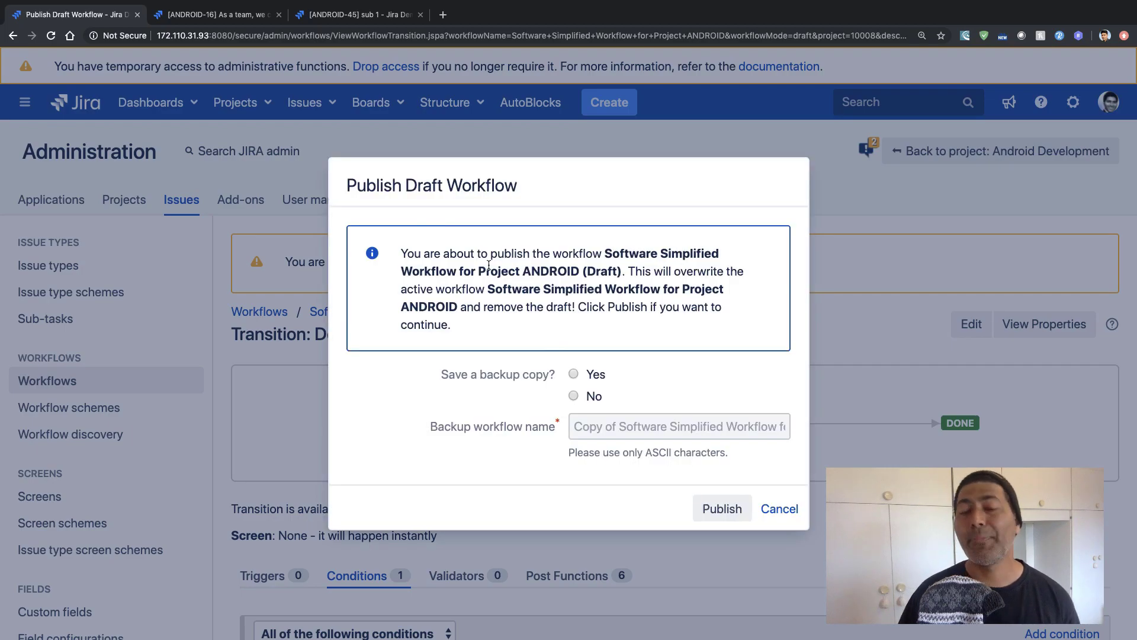
{"action": "left_click", "coordinate": [573, 396]}
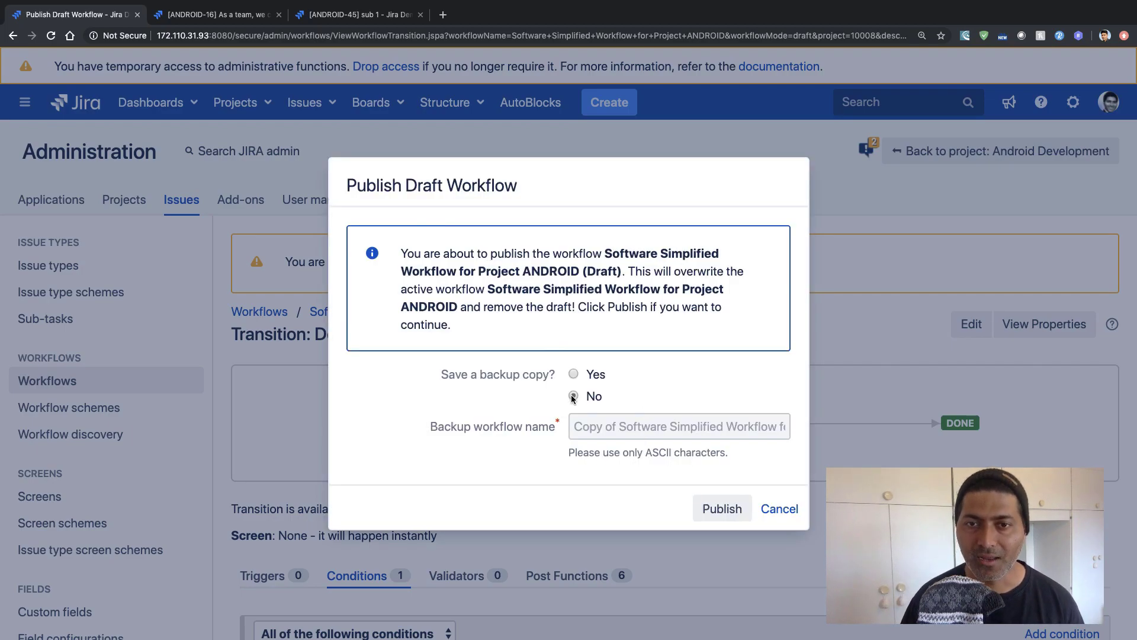
{"action": "left_click", "coordinate": [723, 508]}
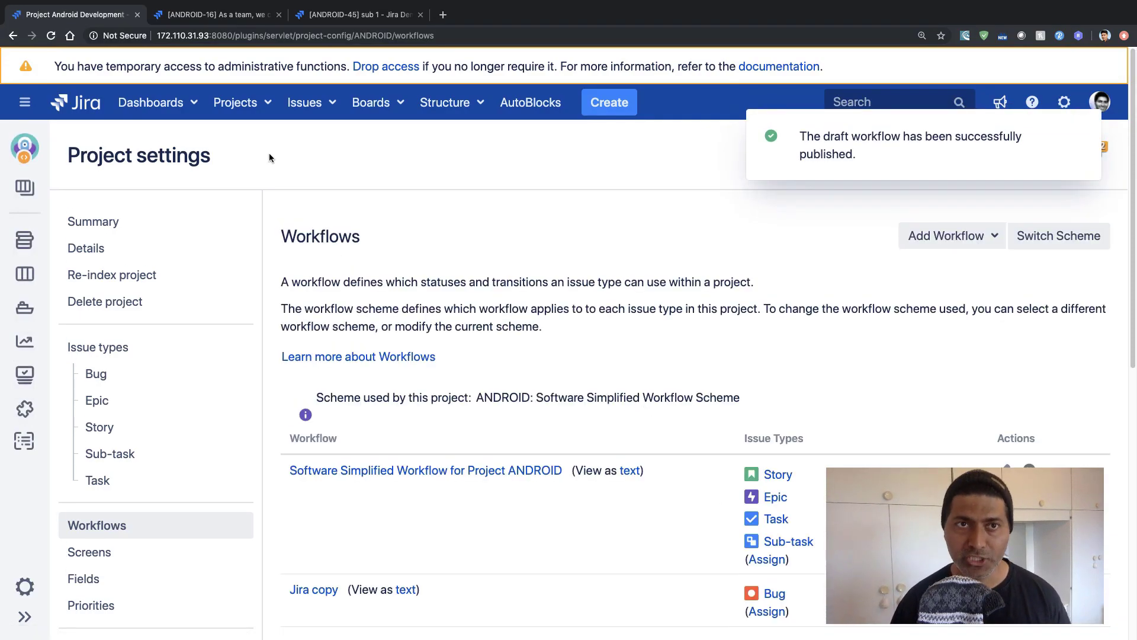
Reload the ANDROID-16 tab and check that sub3 is still To Do
{"action": "left_click", "coordinate": [230, 20]}
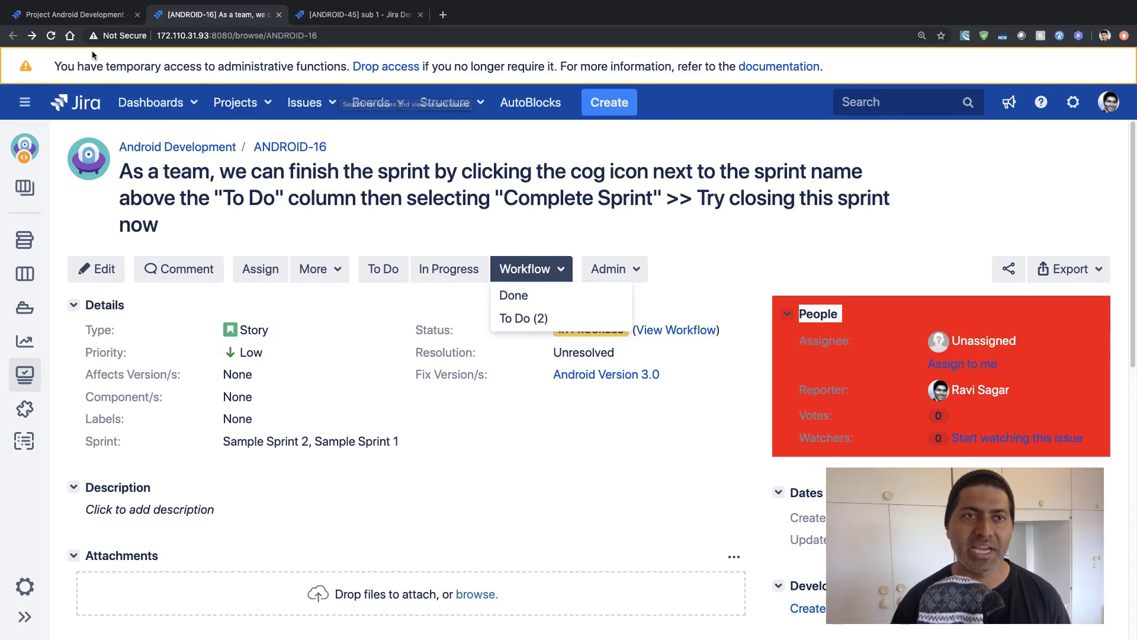
{"action": "left_click", "coordinate": [51, 36]}
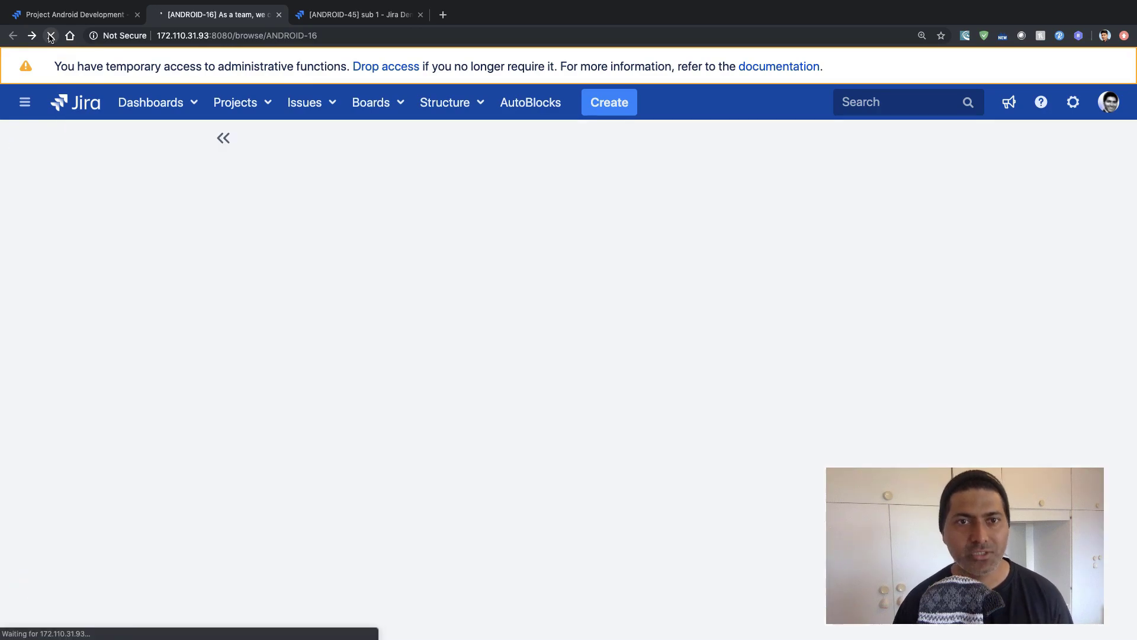
{"action": "scroll", "coordinate": [444, 268], "scroll_direction": "down", "scroll_amount": 6}
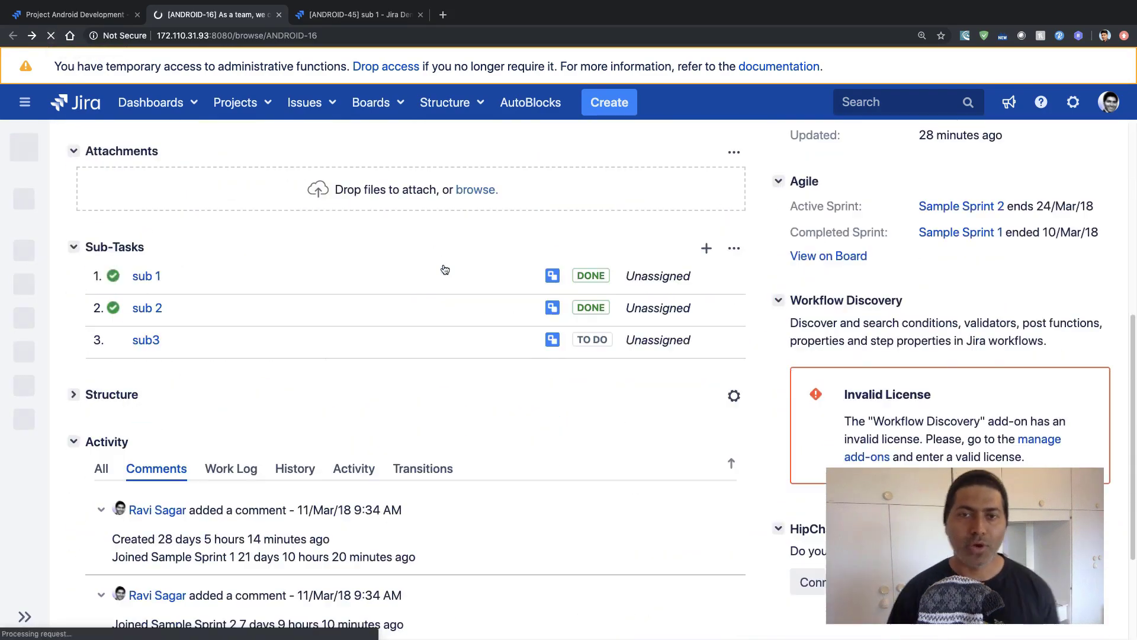
{"action": "scroll", "coordinate": [444, 268], "scroll_direction": "up", "scroll_amount": 4}
{"action": "scroll", "coordinate": [443, 268], "scroll_direction": "up", "scroll_amount": 2}
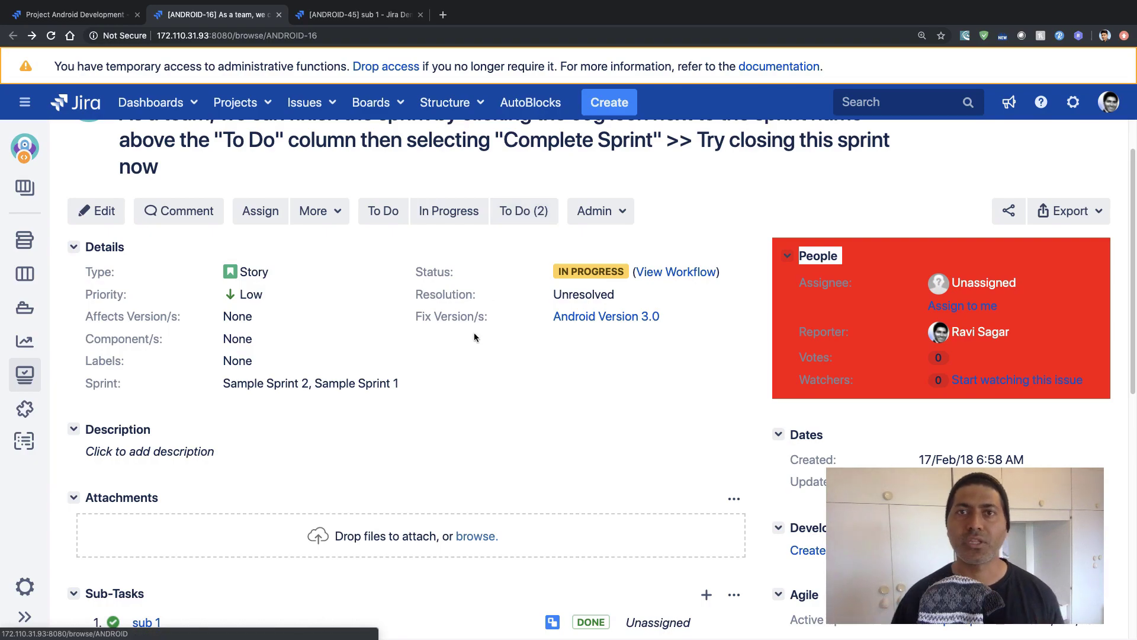
{"action": "scroll", "coordinate": [443, 353], "scroll_direction": "down", "scroll_amount": 8}
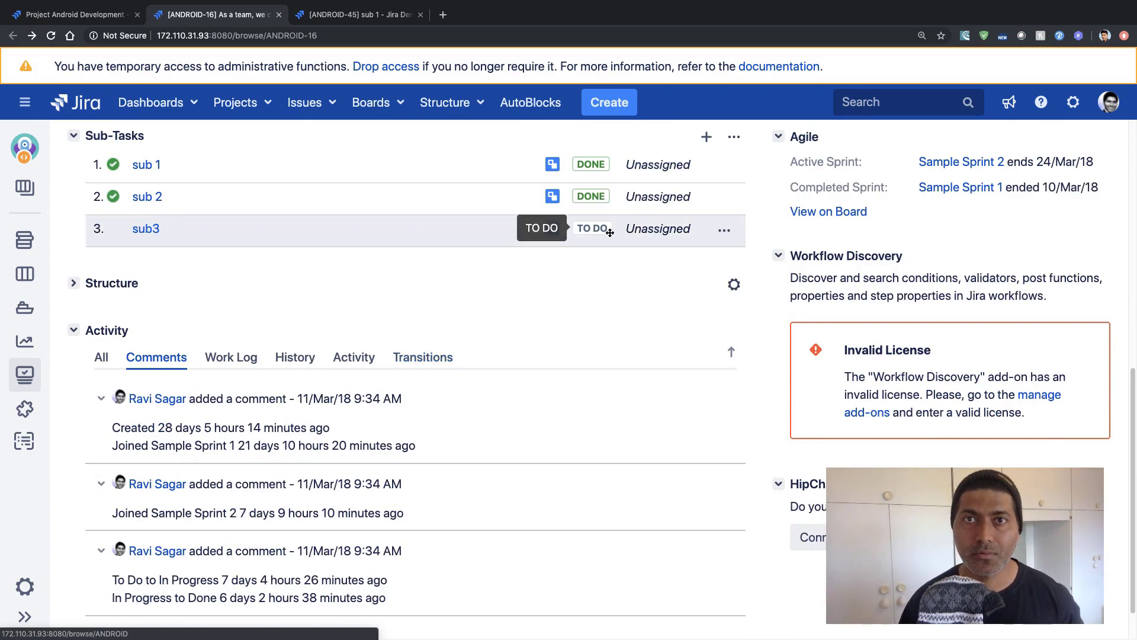
Move sub-task sub3 to Done and check the parent's Workflow transitions
{"action": "left_click", "coordinate": [723, 231]}
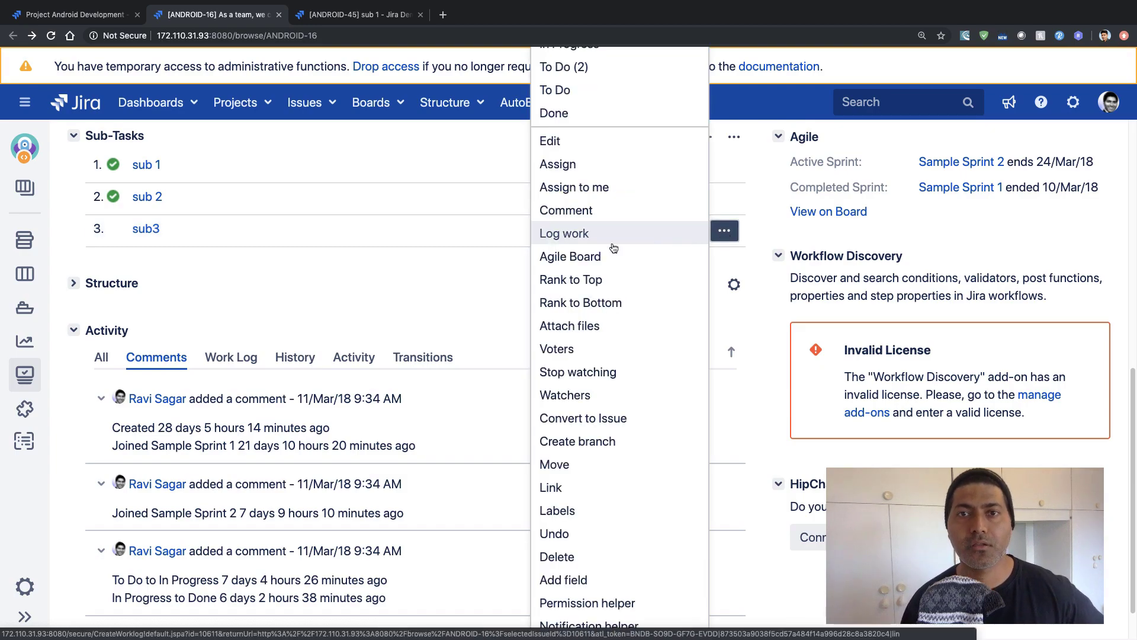
{"action": "left_click", "coordinate": [563, 114]}
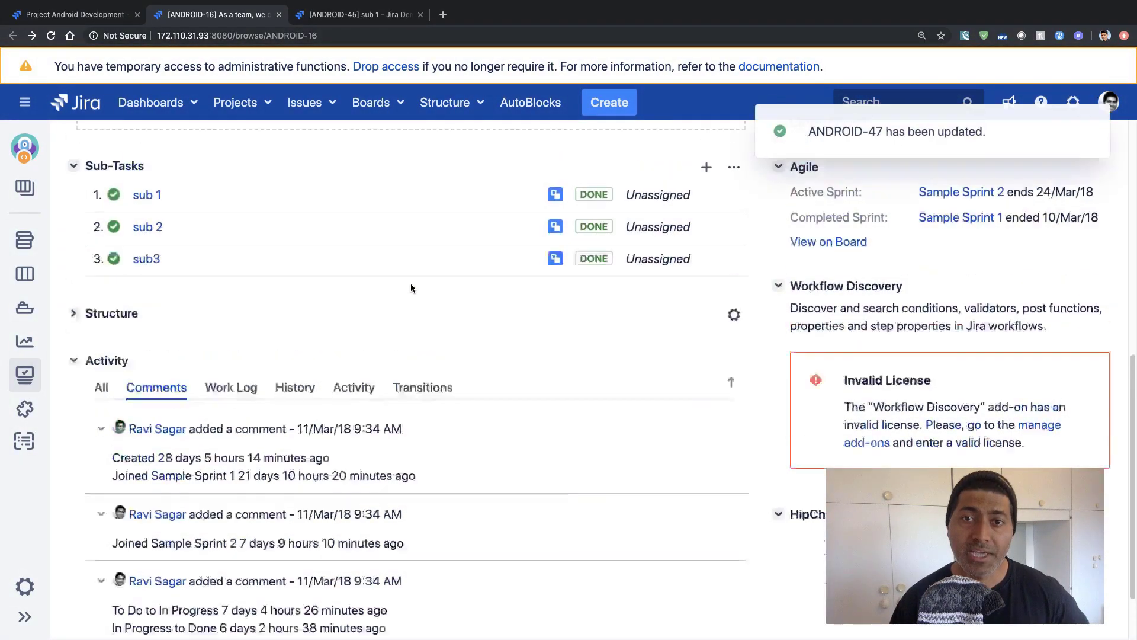
{"action": "left_click", "coordinate": [525, 166]}
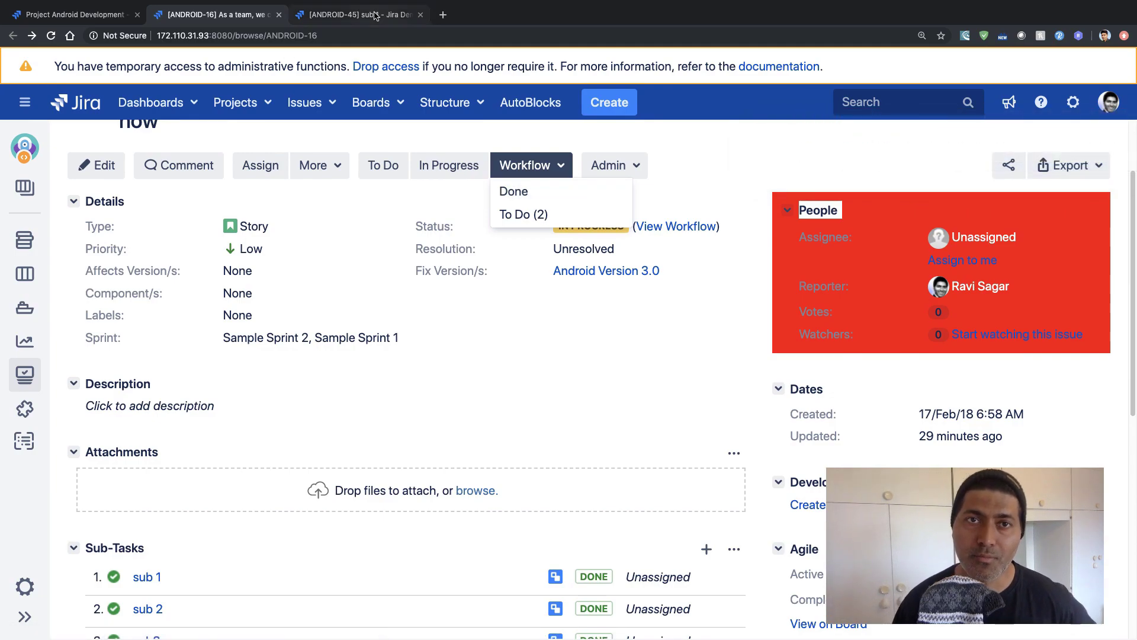
Open sub3 (ANDROID-47) in a new tab and switch to it
{"action": "scroll", "coordinate": [397, 289], "scroll_direction": "down", "scroll_amount": 4}
{"action": "right_click", "coordinate": [161, 389]}
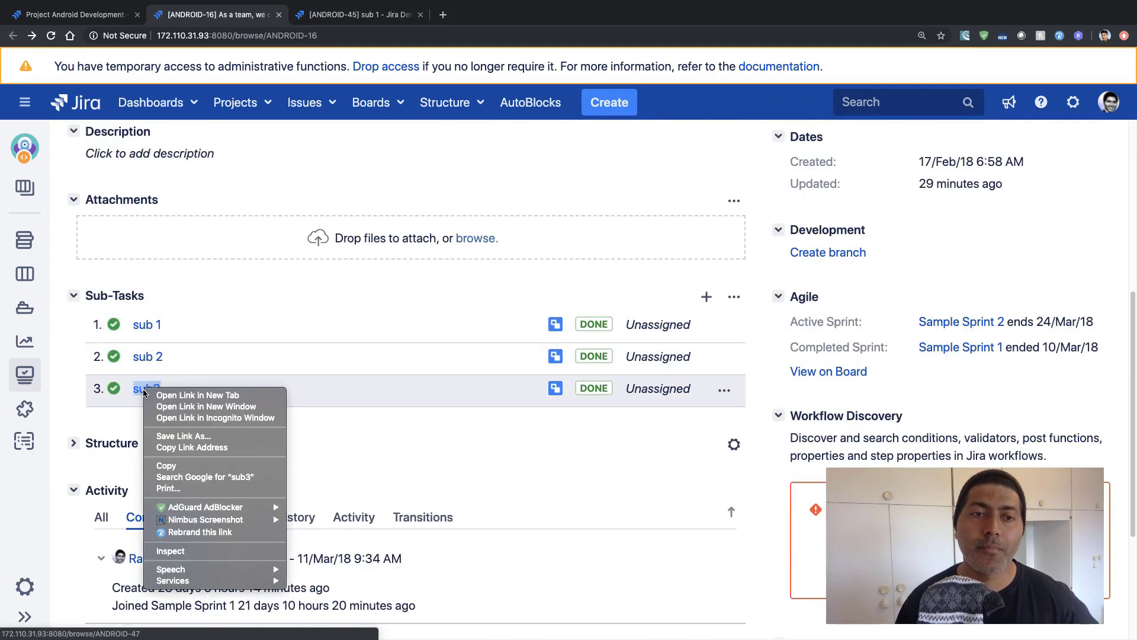
{"action": "left_click", "coordinate": [163, 396]}
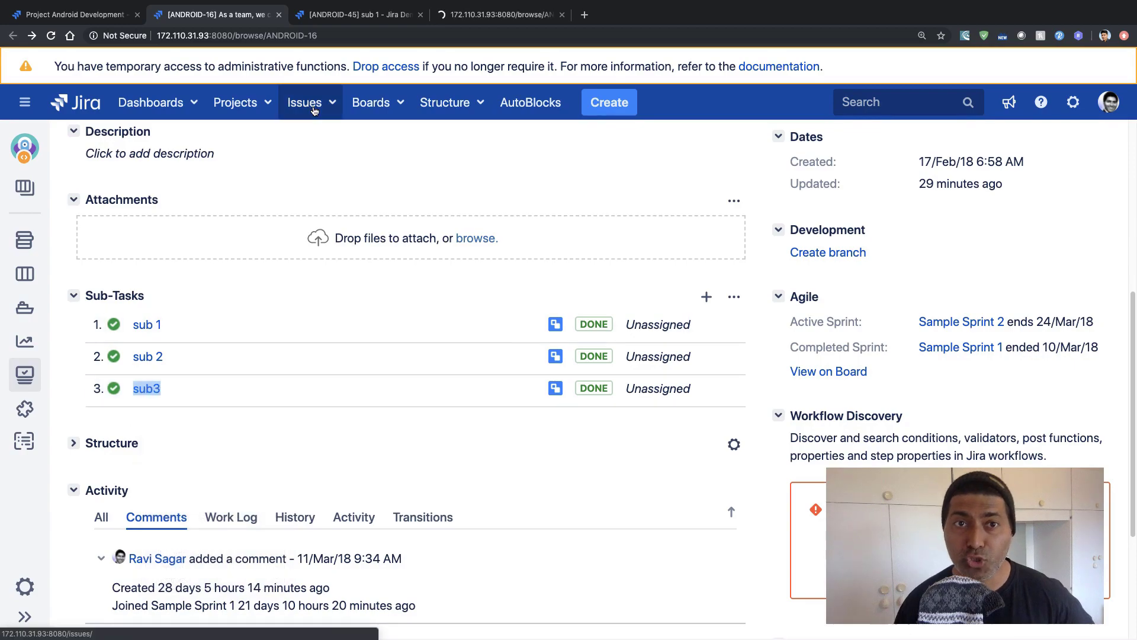
{"action": "left_click", "coordinate": [493, 17]}
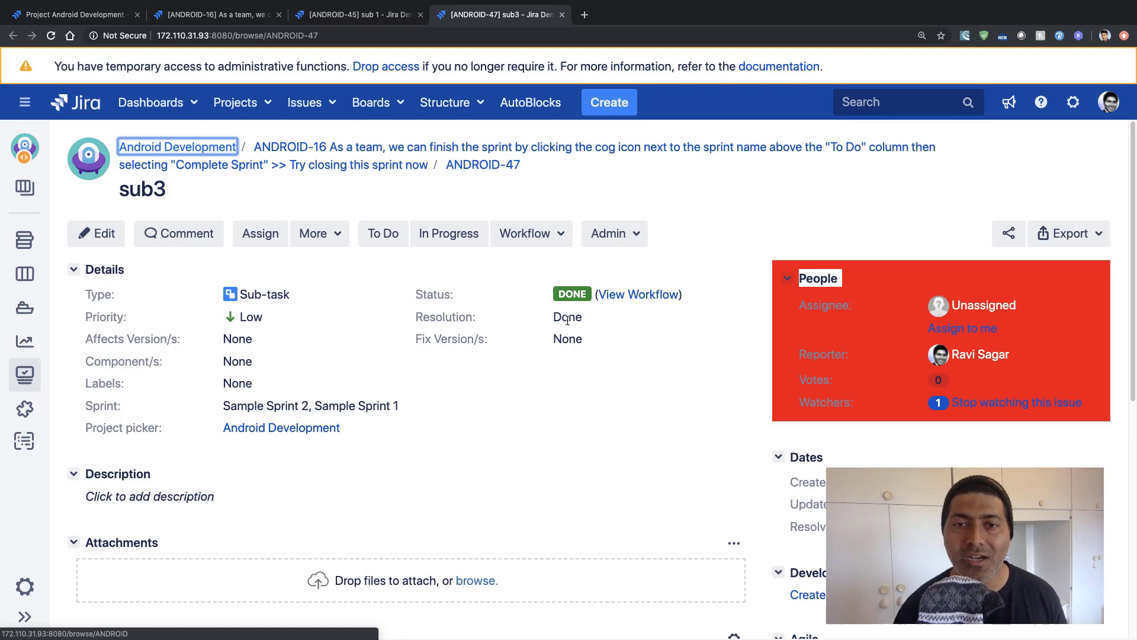
Confirm ANDROID-47's Resolution reads Done, then return to the ANDROID-16 tab
{"action": "double_click", "coordinate": [568, 318]}
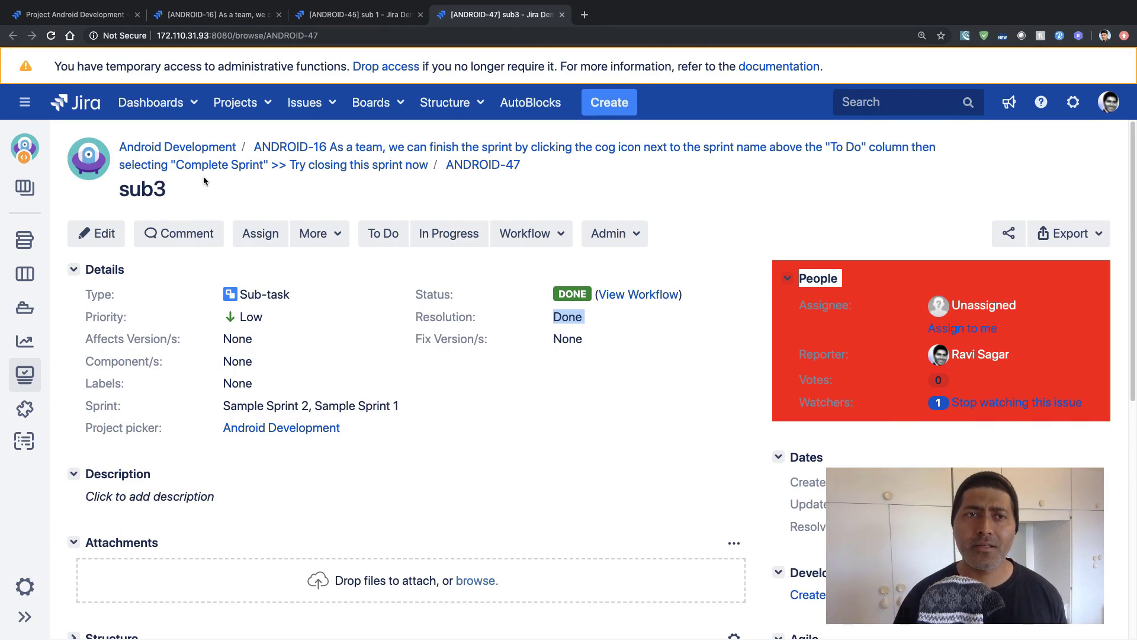
{"action": "left_click", "coordinate": [224, 14]}
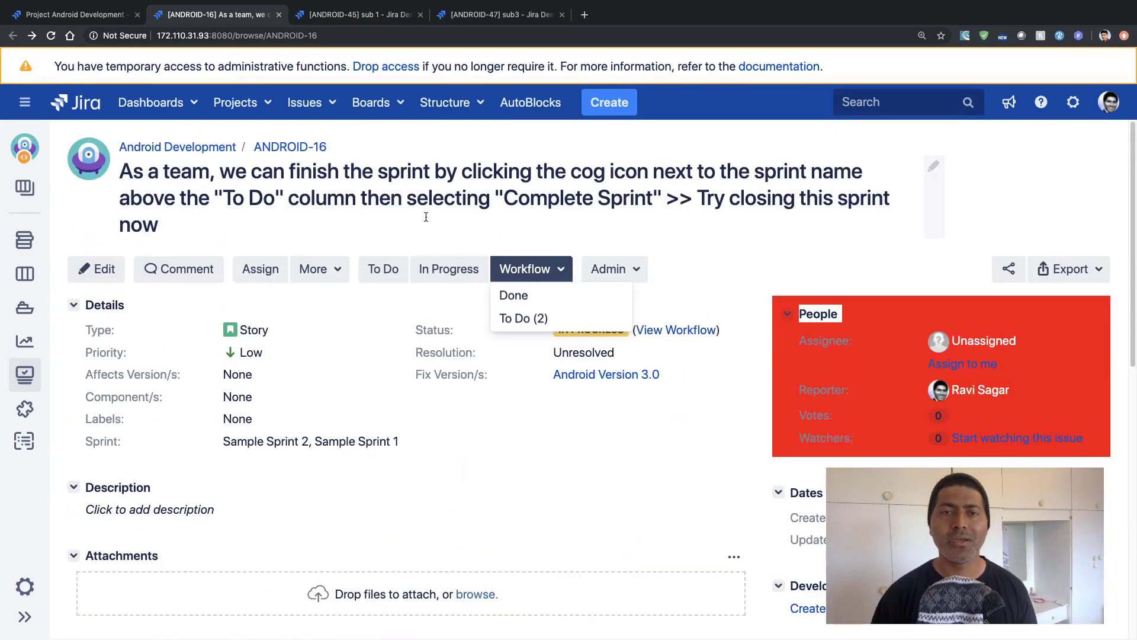
Transition ANDROID-16 to Done from its Workflow menu
{"action": "left_click", "coordinate": [569, 296]}
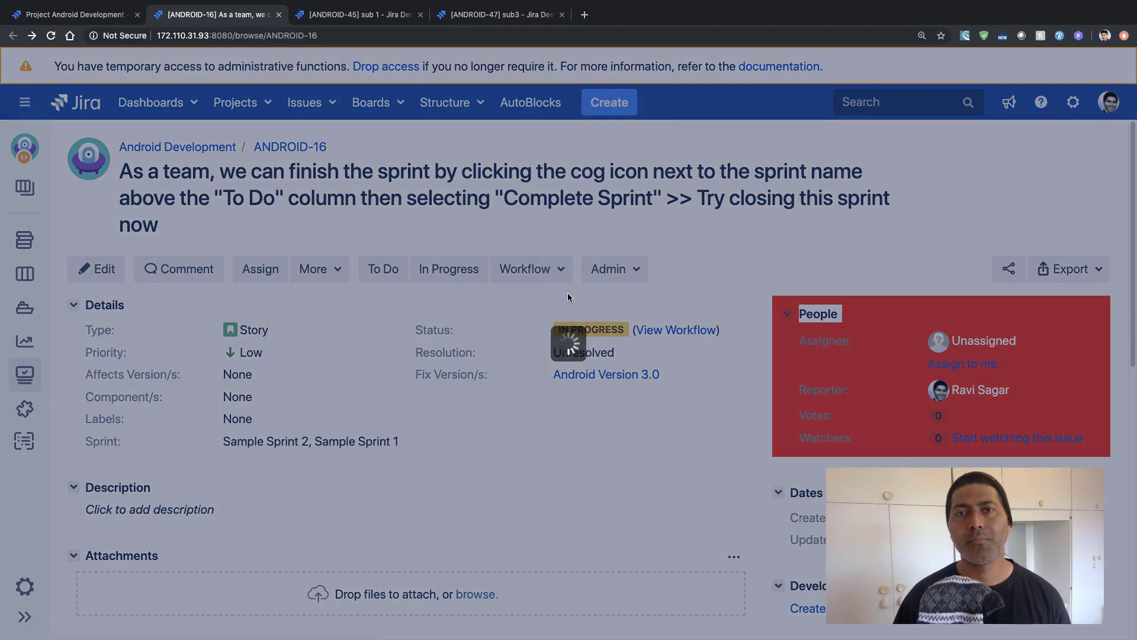